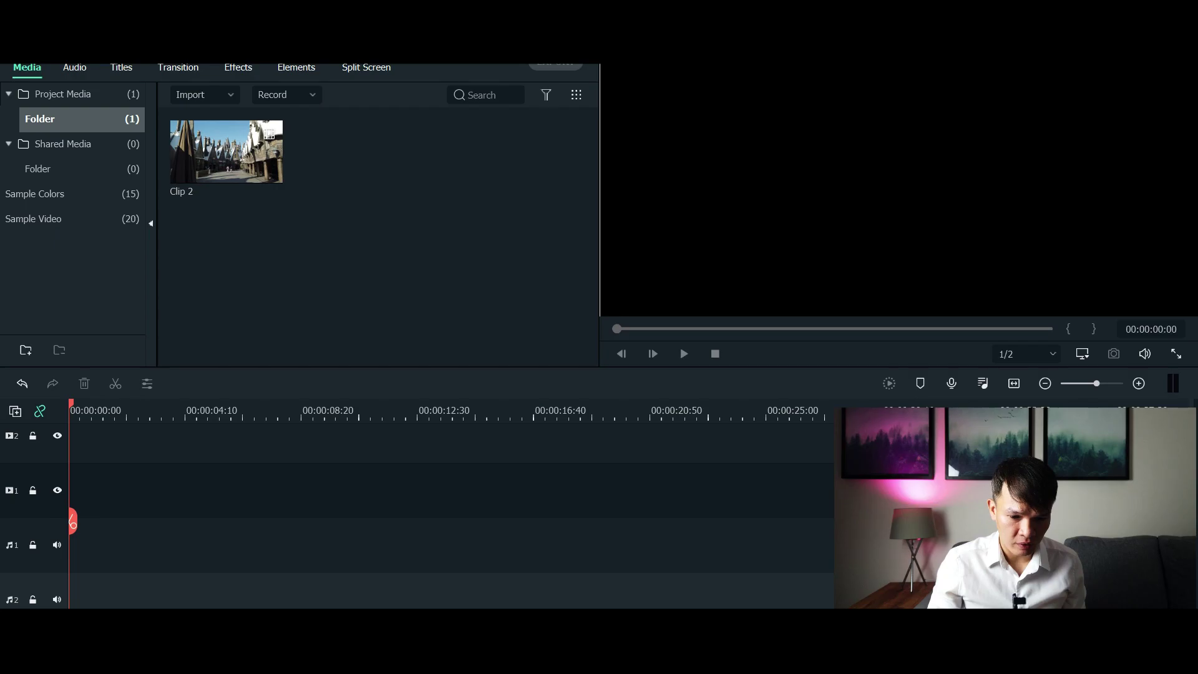
Step: Place Clip 2 at 0:00 on video track 1 and move the playhead to about 4 seconds
click(226, 151)
drag(226, 152, 78, 490)
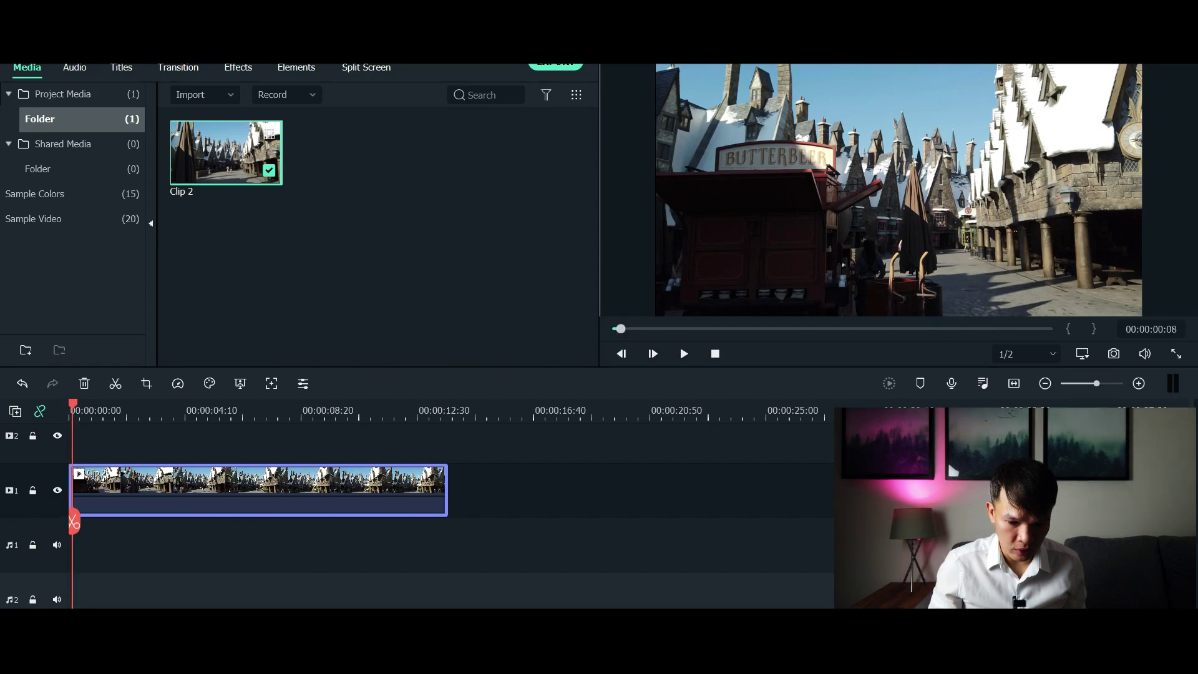
click(182, 414)
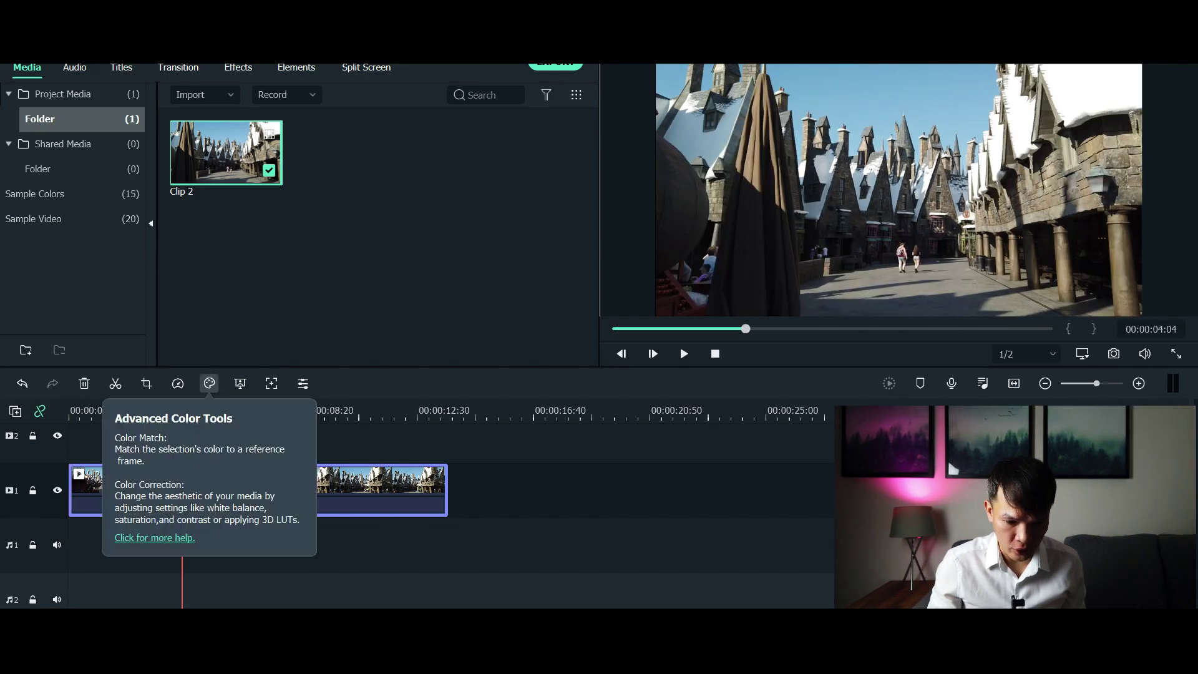
Step: Open Color Correction for Clip 2 from the Advanced Color Tools menu
click(209, 384)
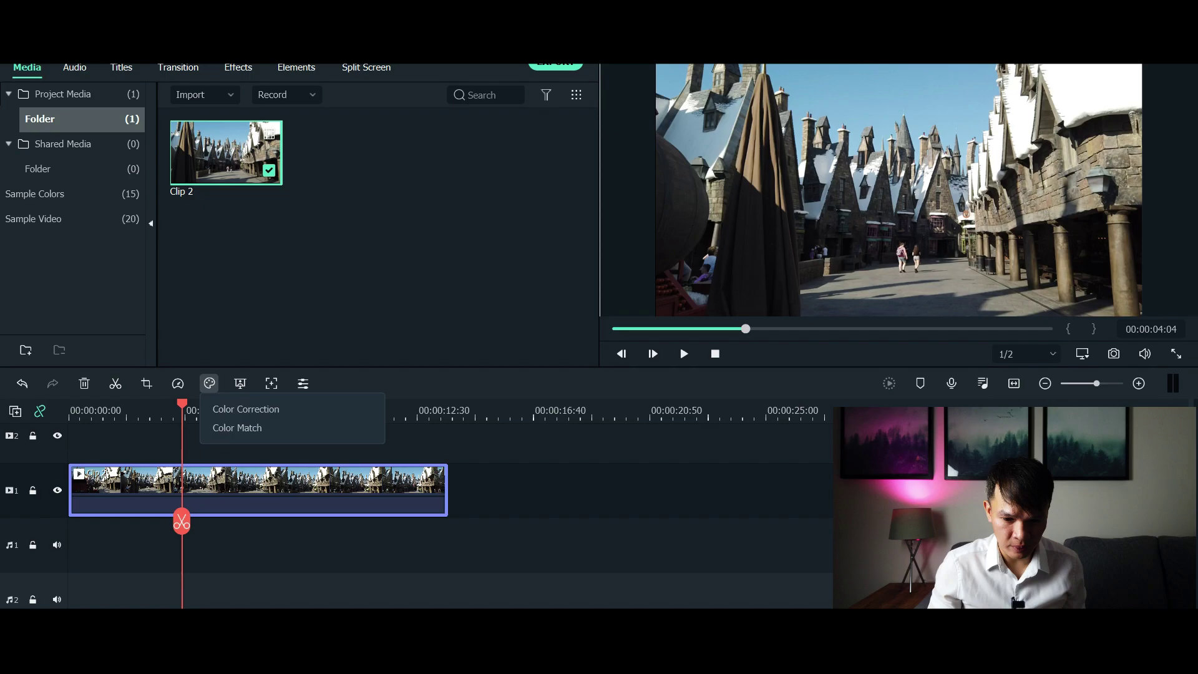
click(246, 409)
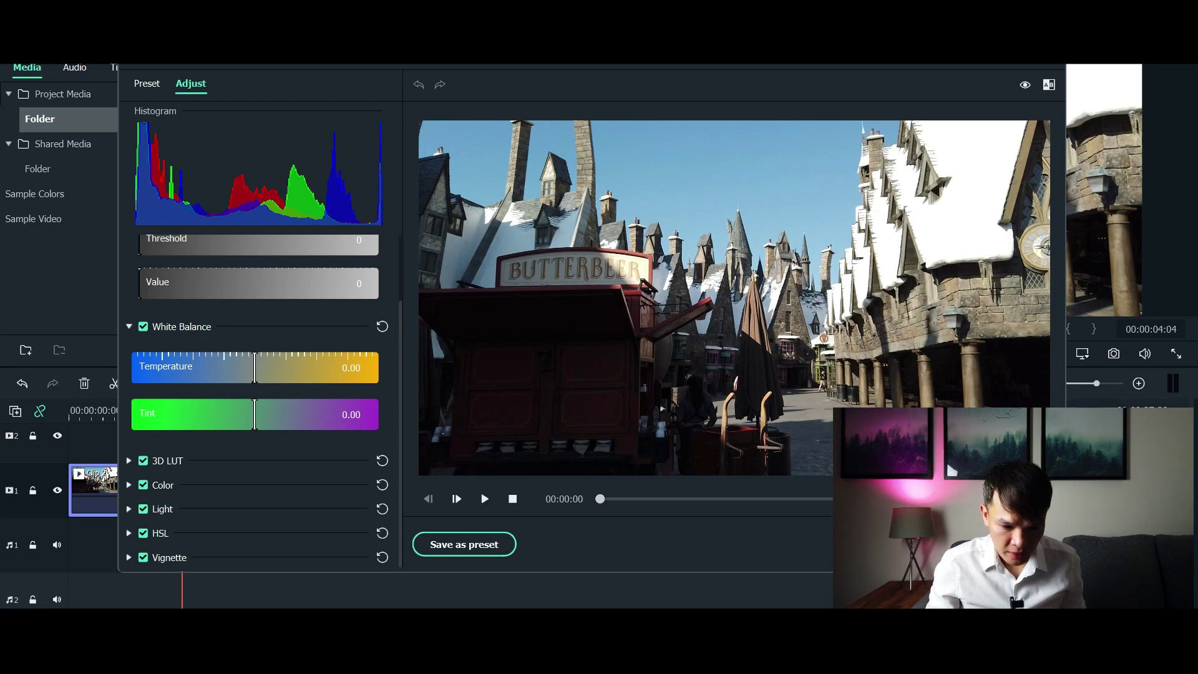
Step: Set Temperature to 30.34 and Tint to 0.09, then expand the 3D LUT and Color sections
drag(254, 367, 338, 367)
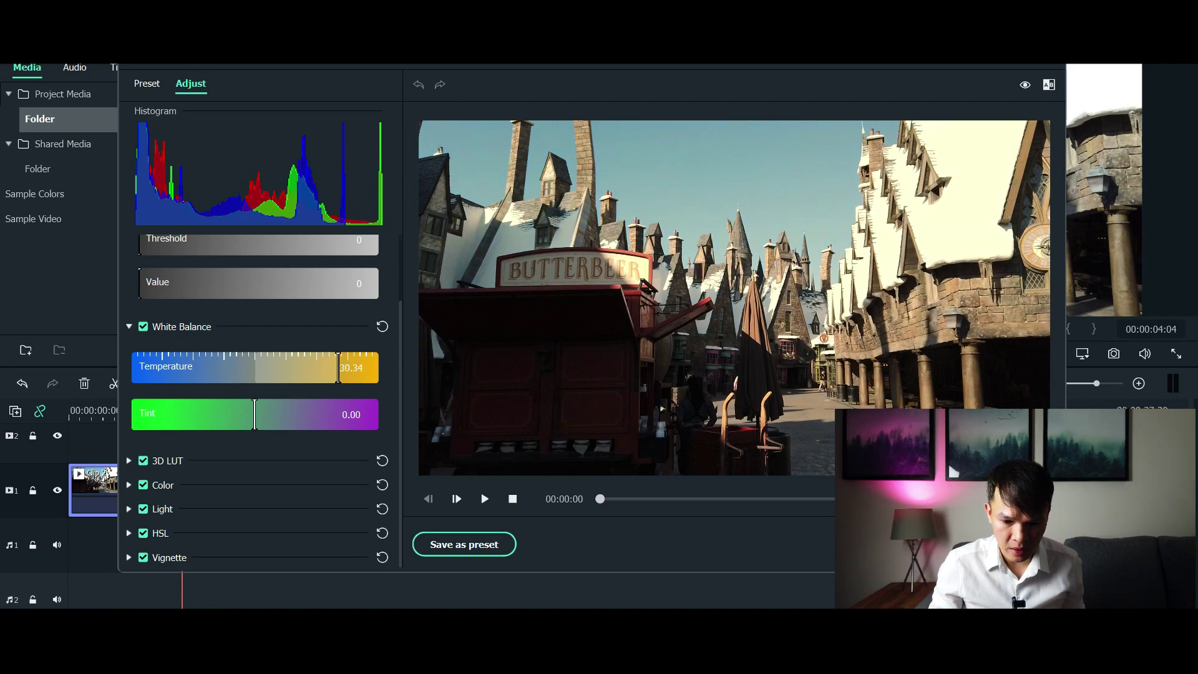
mouse_move(255, 415)
mouse_down()
mouse_move(315, 415)
mouse_move(266, 415)
mouse_up()
click(128, 461)
scroll(262, 437, down, 1)
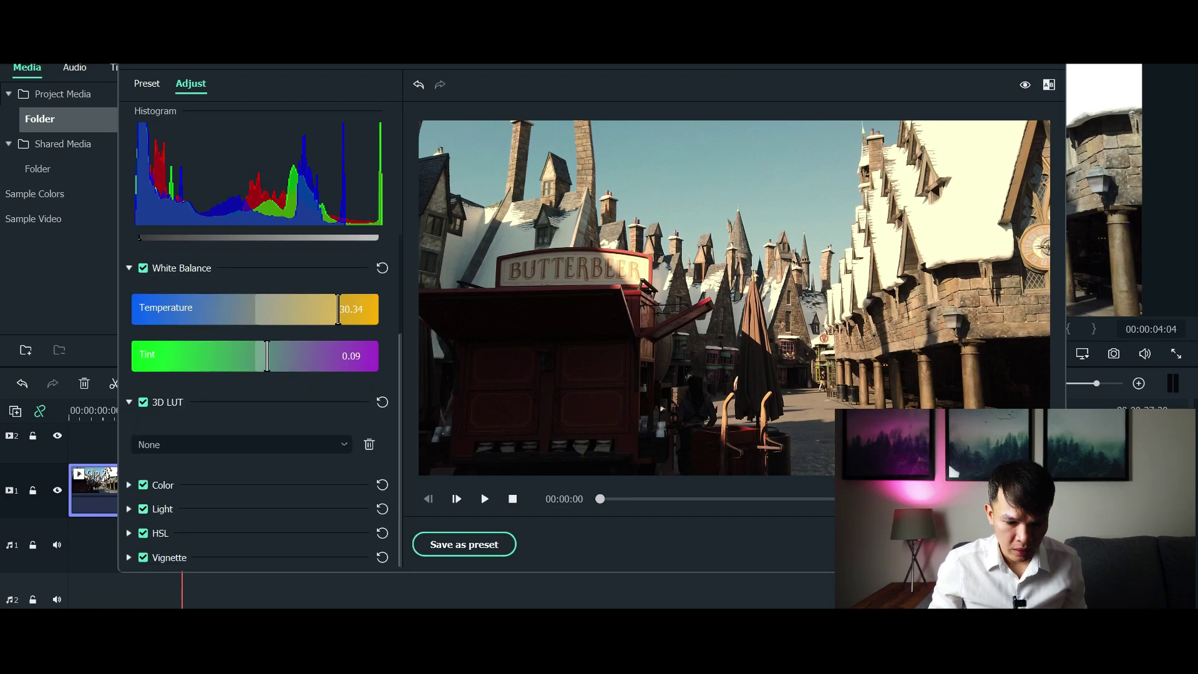
click(128, 485)
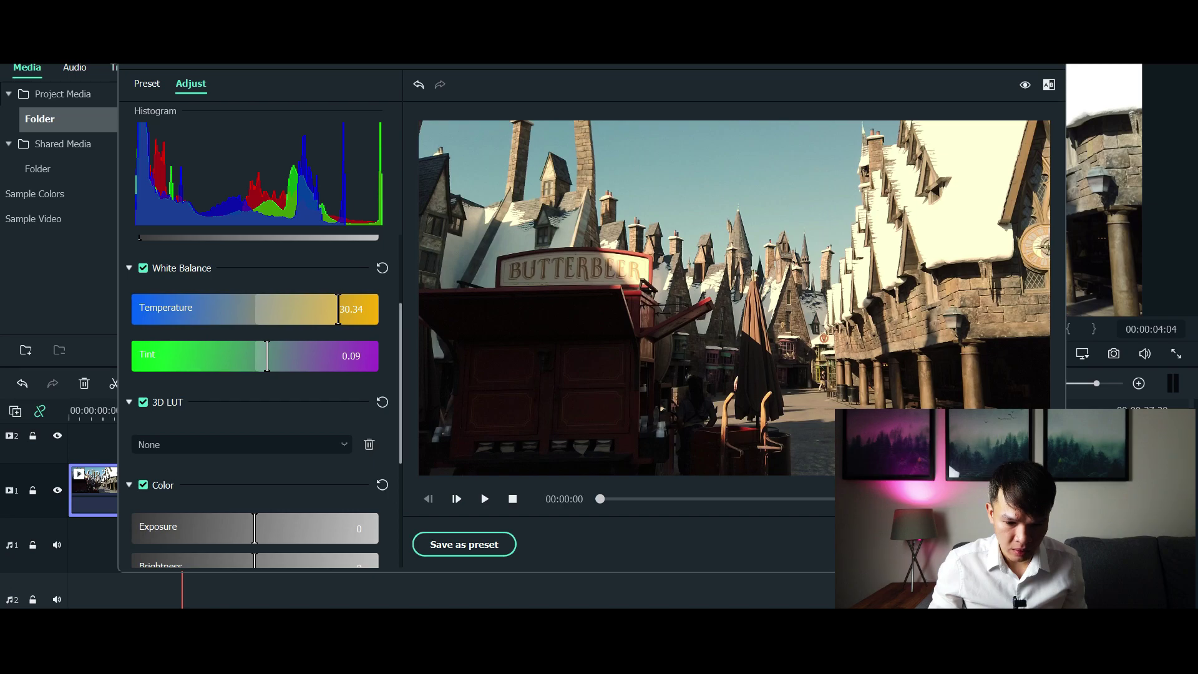
scroll(256, 405, down, 3)
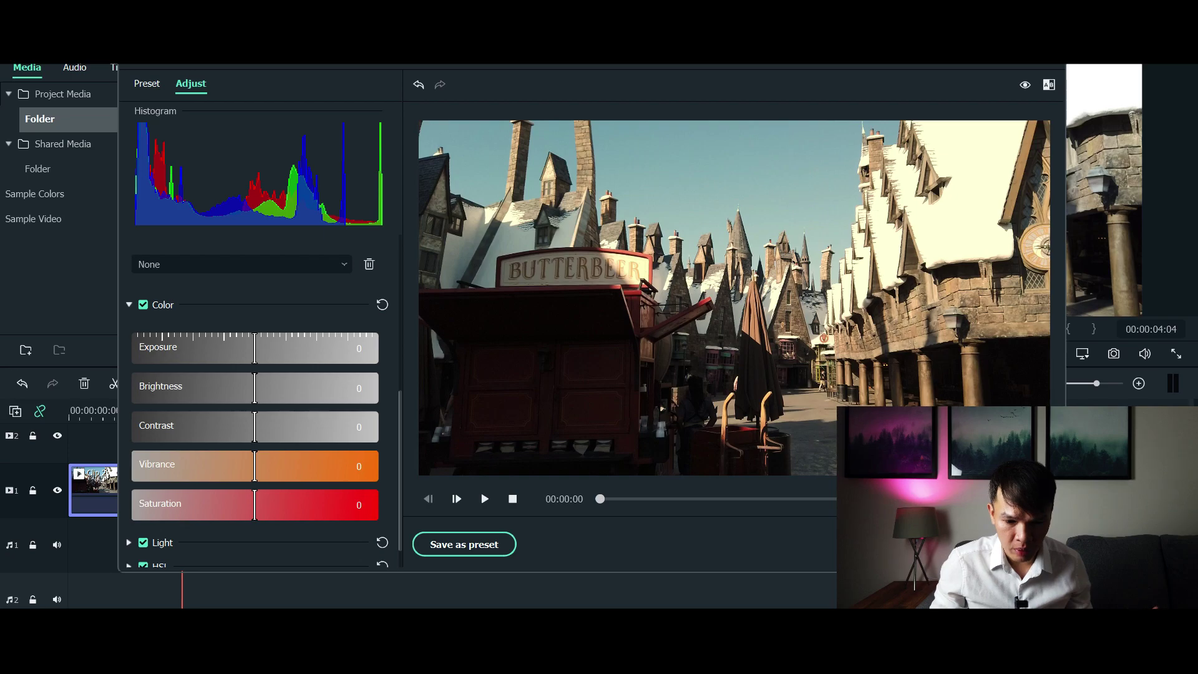
Step: Set Exposure -11, Brightness -20, Contrast 34, Vibrance 14 and Saturation -45
drag(254, 348, 230, 387)
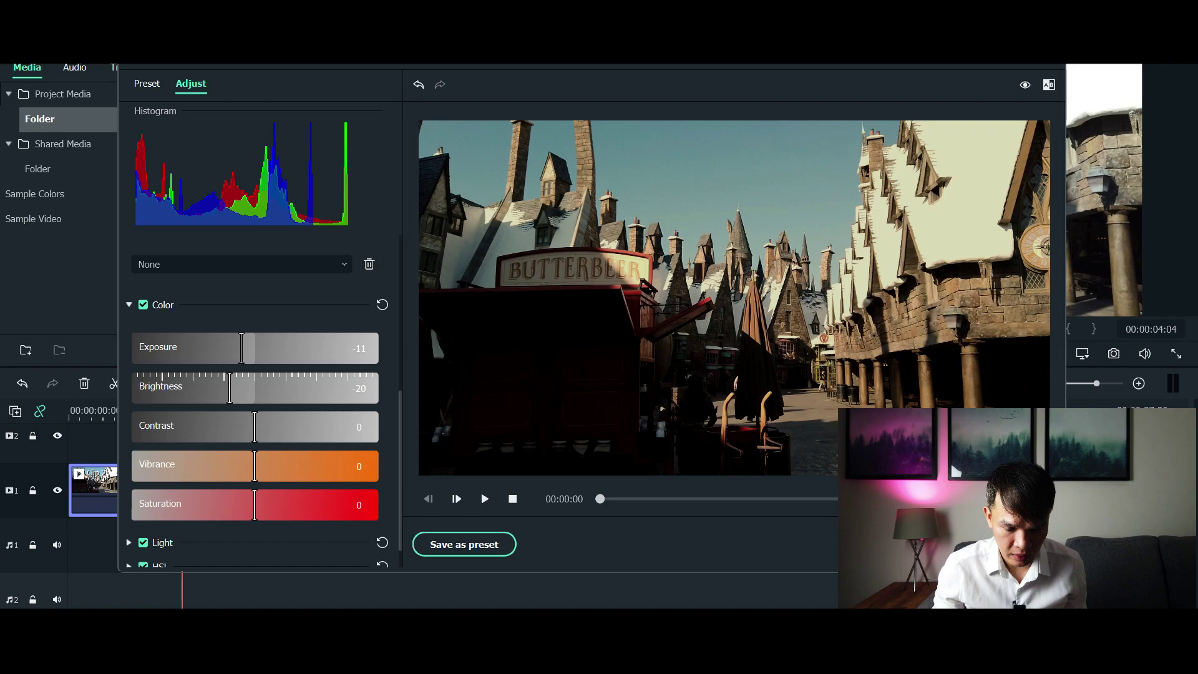
drag(255, 427, 296, 427)
drag(254, 466, 199, 505)
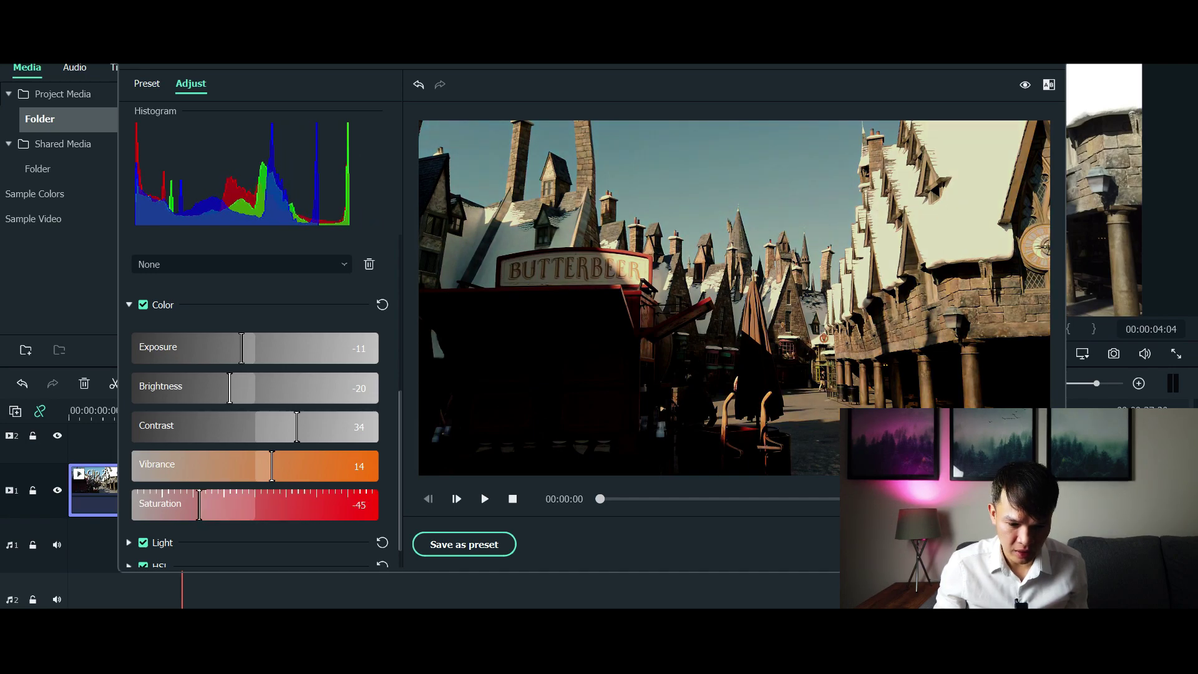
scroll(256, 405, down, 1)
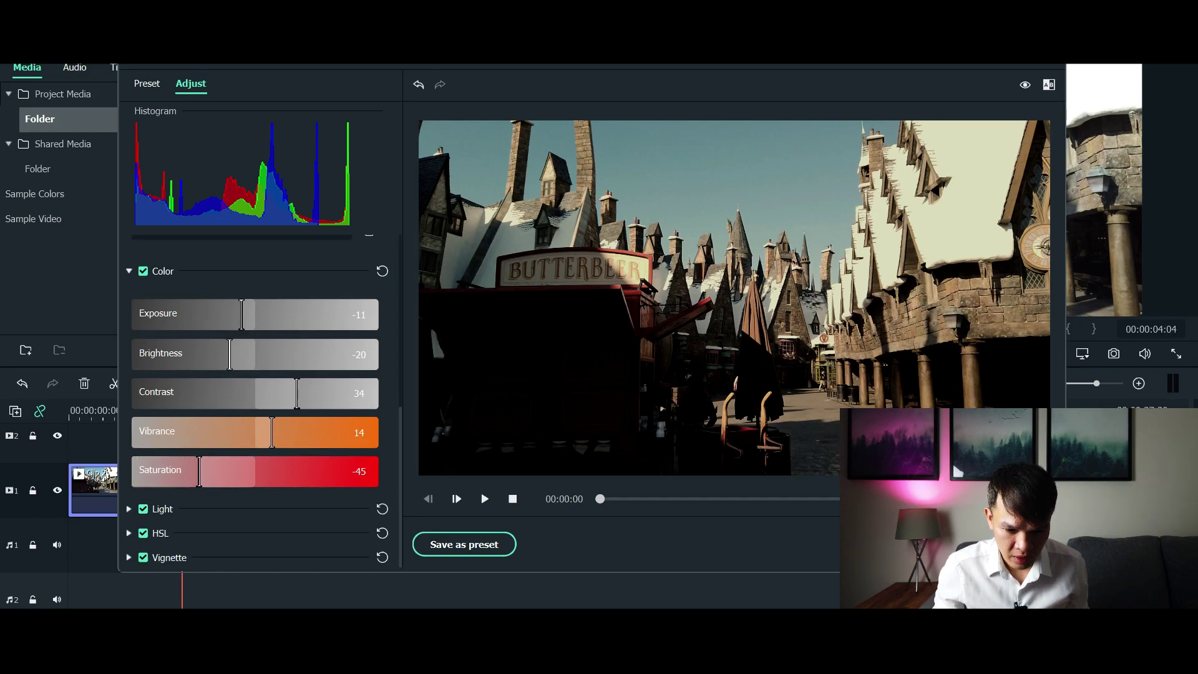
Step: Set Light to Highlights -43, Shadows 28, Whites -35 and Blacks -17, then expand HSL
click(129, 509)
scroll(256, 400, down, 1)
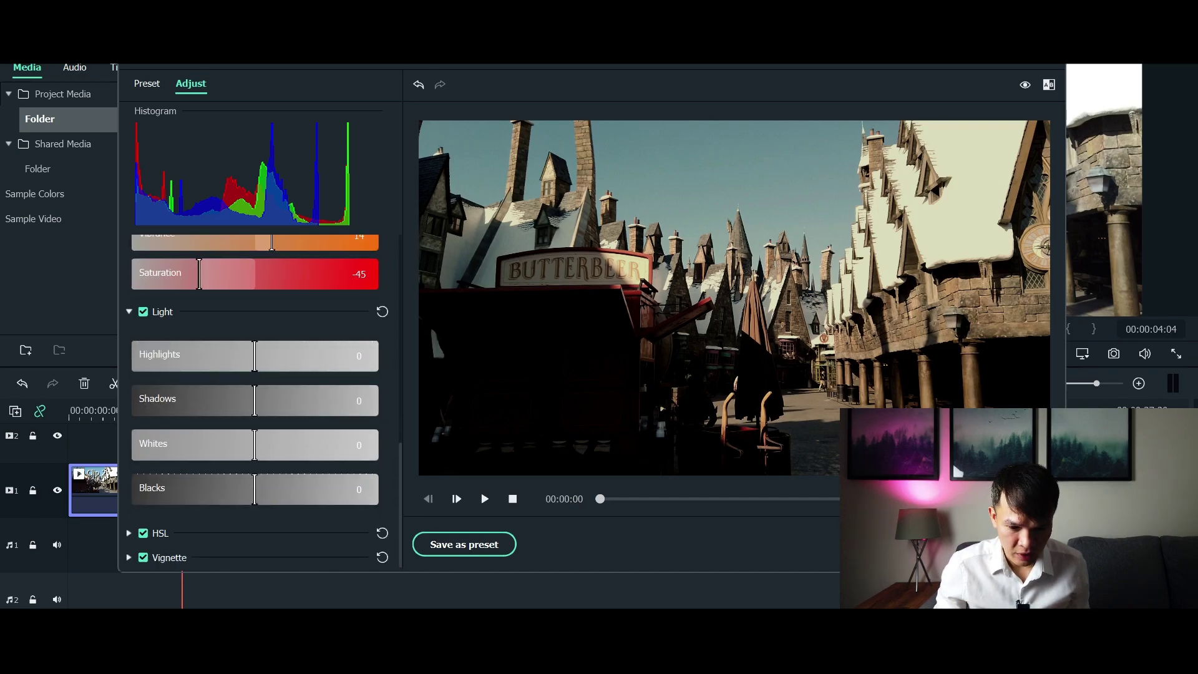
drag(254, 355, 201, 356)
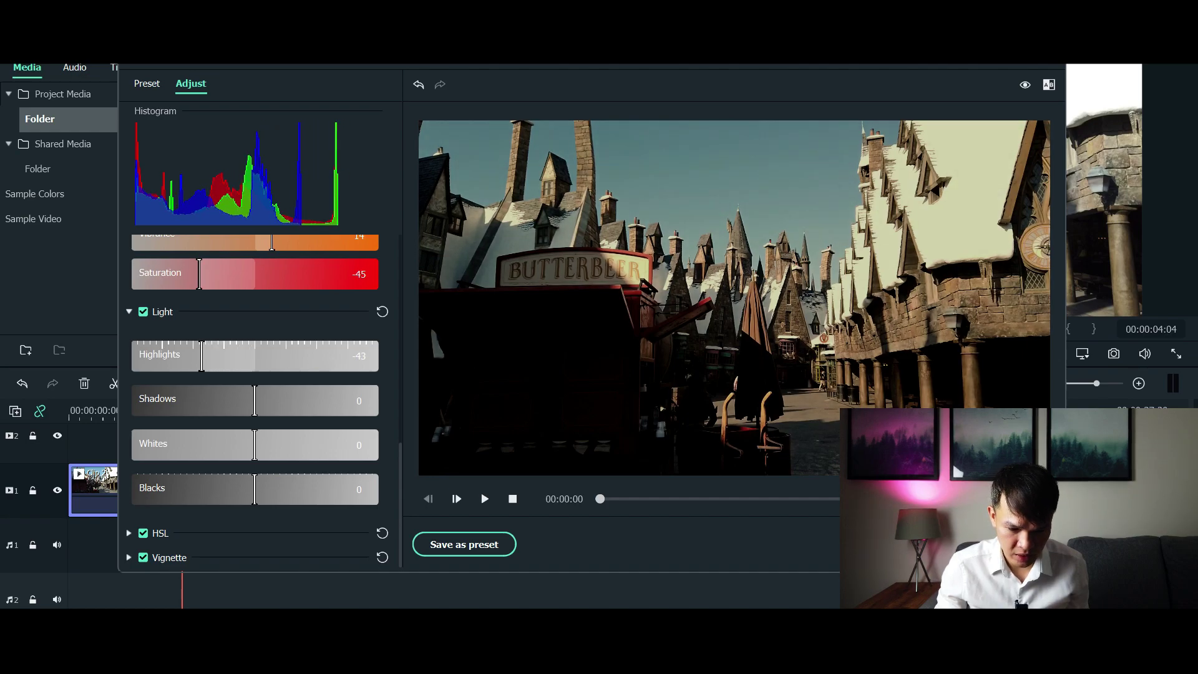
drag(256, 399, 280, 400)
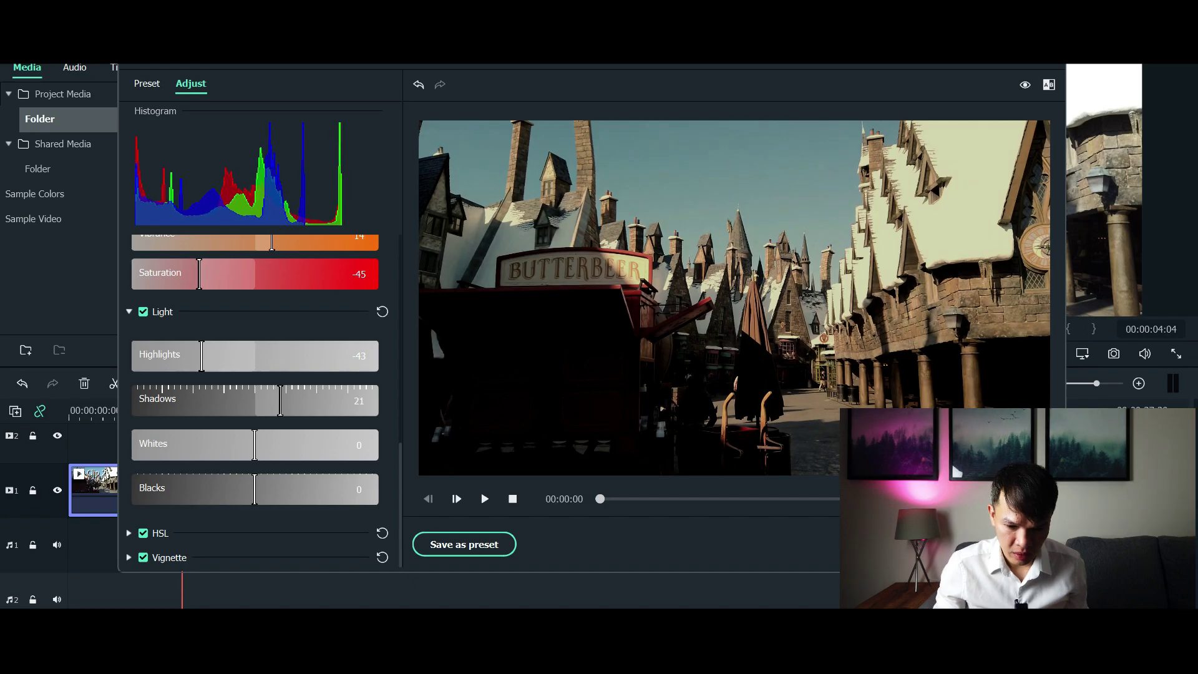
drag(280, 399, 288, 400)
drag(255, 445, 212, 445)
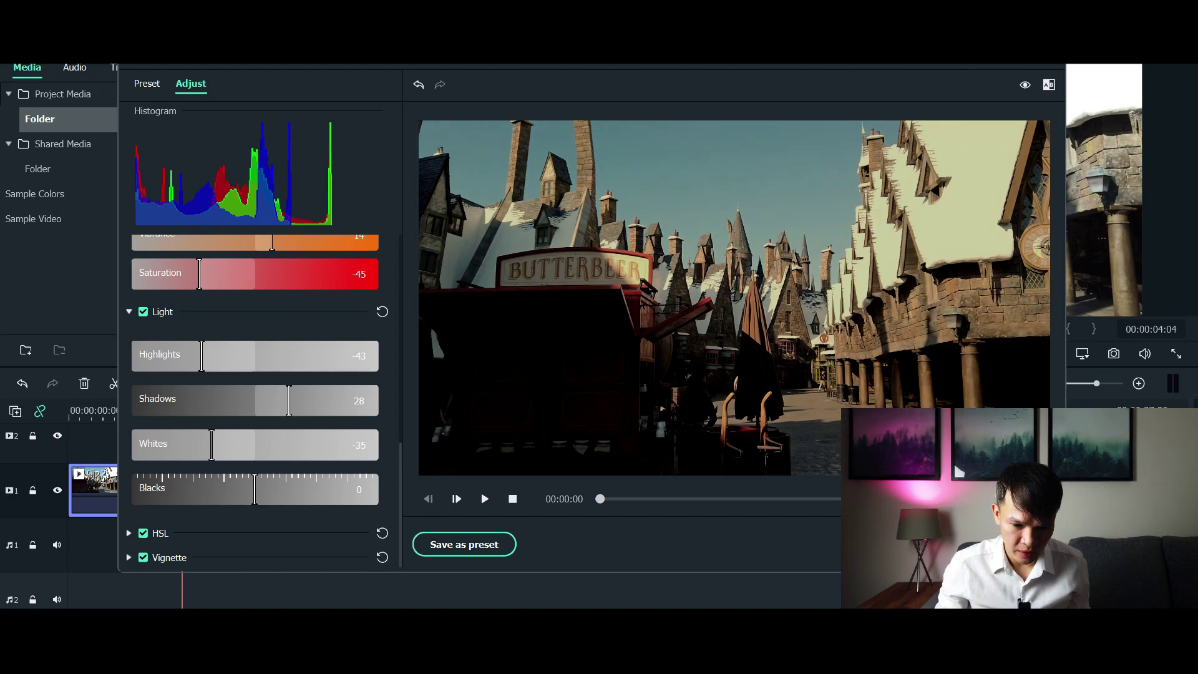
mouse_move(255, 489)
mouse_down()
mouse_move(139, 489)
mouse_move(336, 489)
mouse_move(234, 489)
mouse_up()
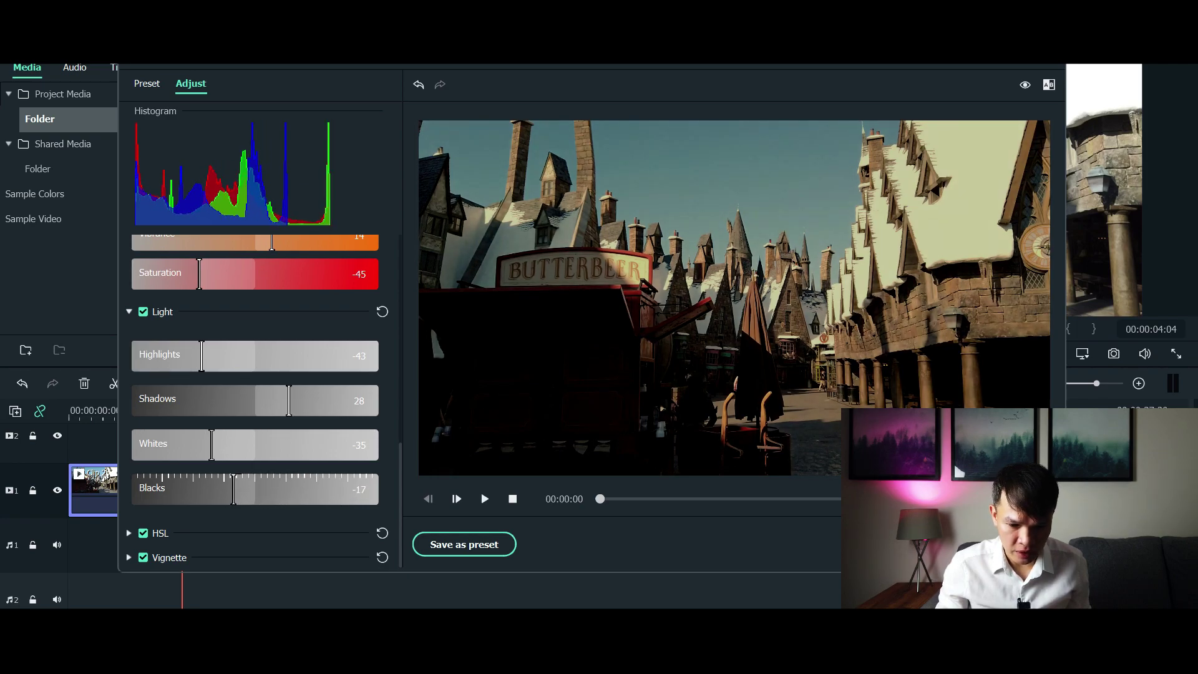
click(128, 533)
Step: Scroll down to the HSL section and try nudging the Hue slider for the red tones
scroll(256, 405, down, 2)
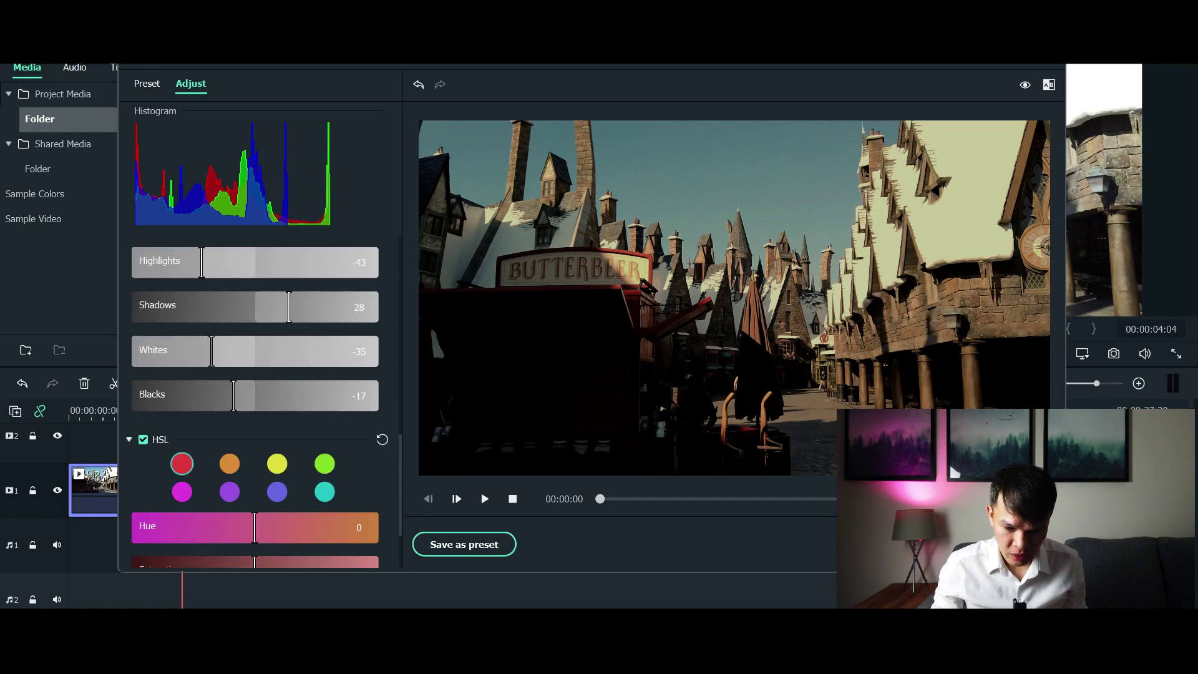
scroll(256, 406, down, 2)
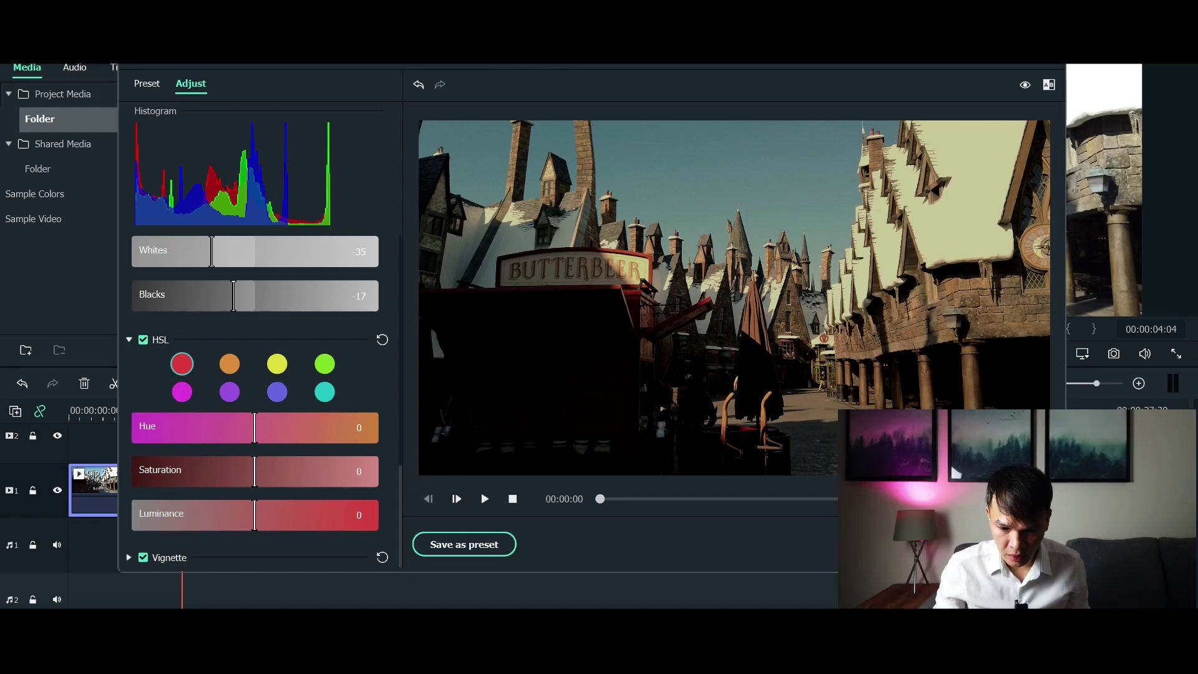
mouse_move(254, 427)
mouse_down()
mouse_move(146, 427)
mouse_move(332, 427)
mouse_move(257, 428)
mouse_up()
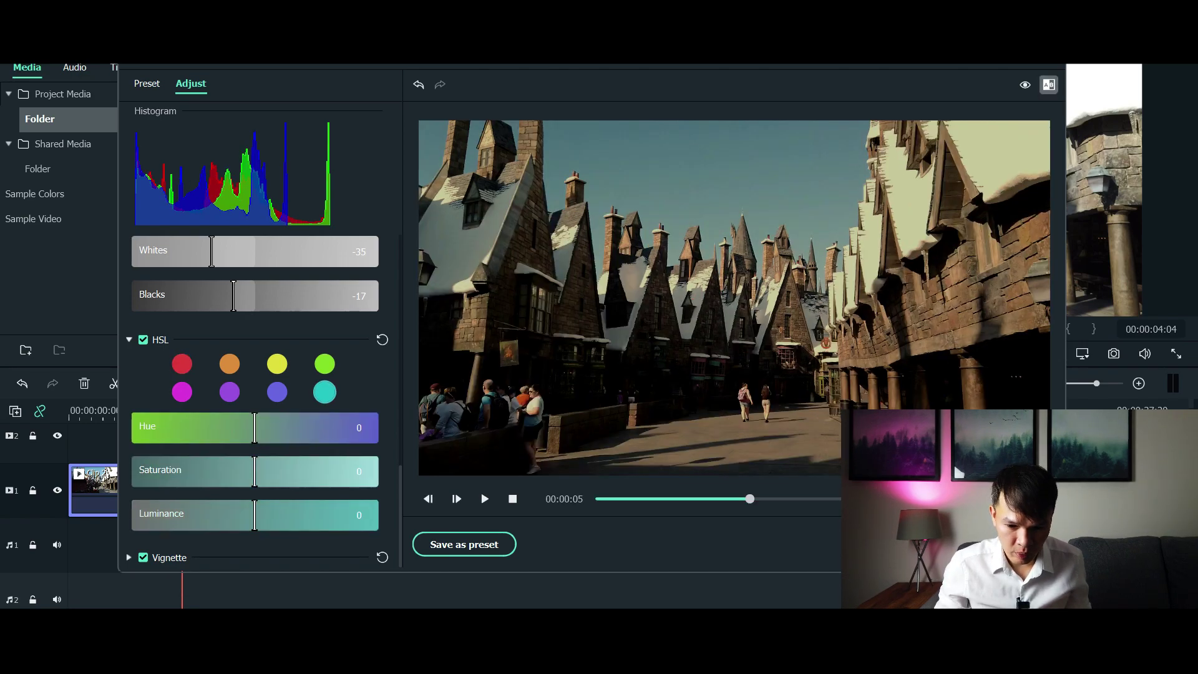
Step: Compare the original and graded clip in Side by Side View and play it back
click(1048, 84)
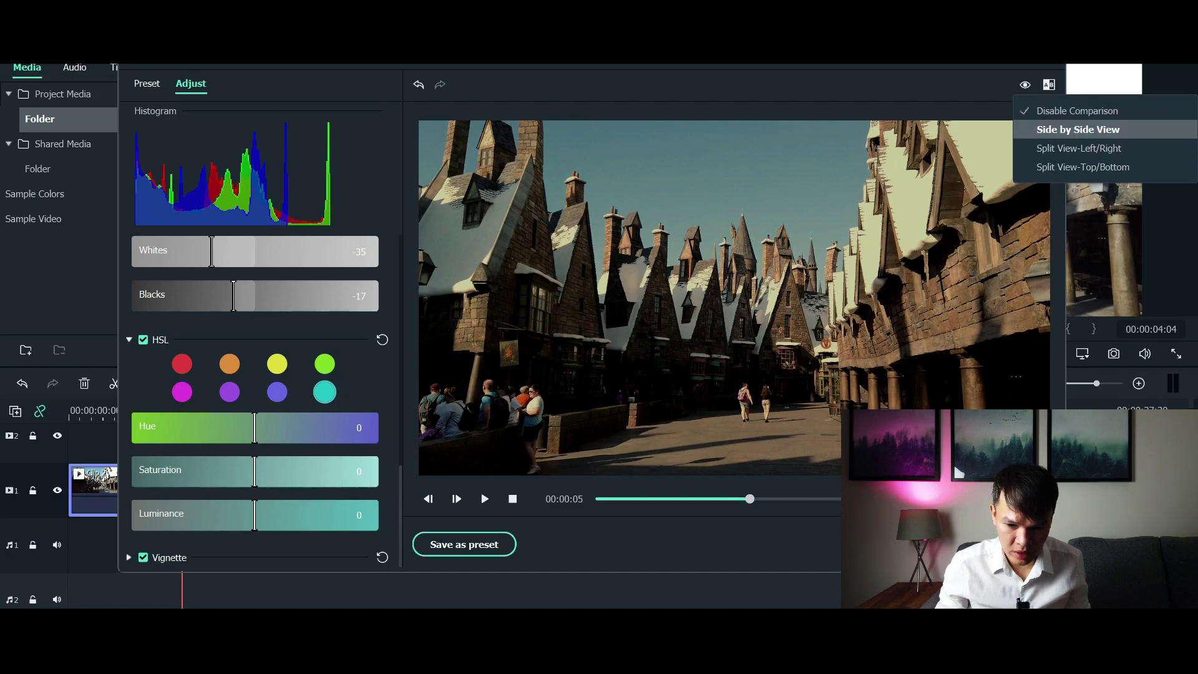
click(1078, 129)
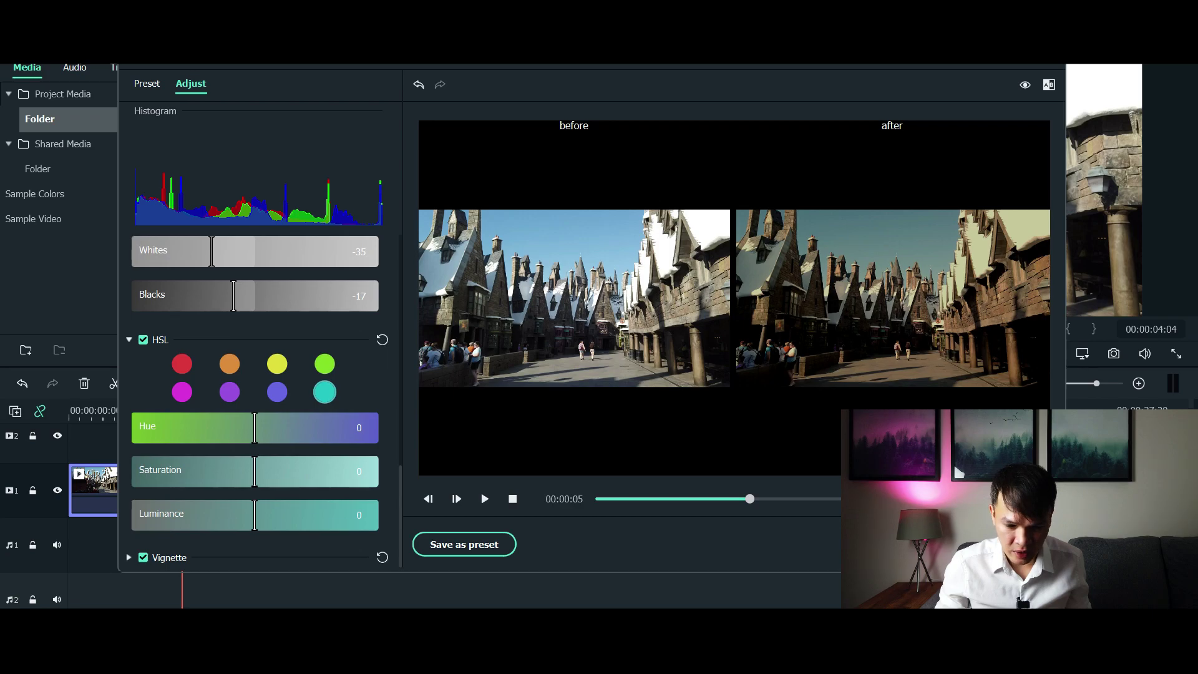
key(space)
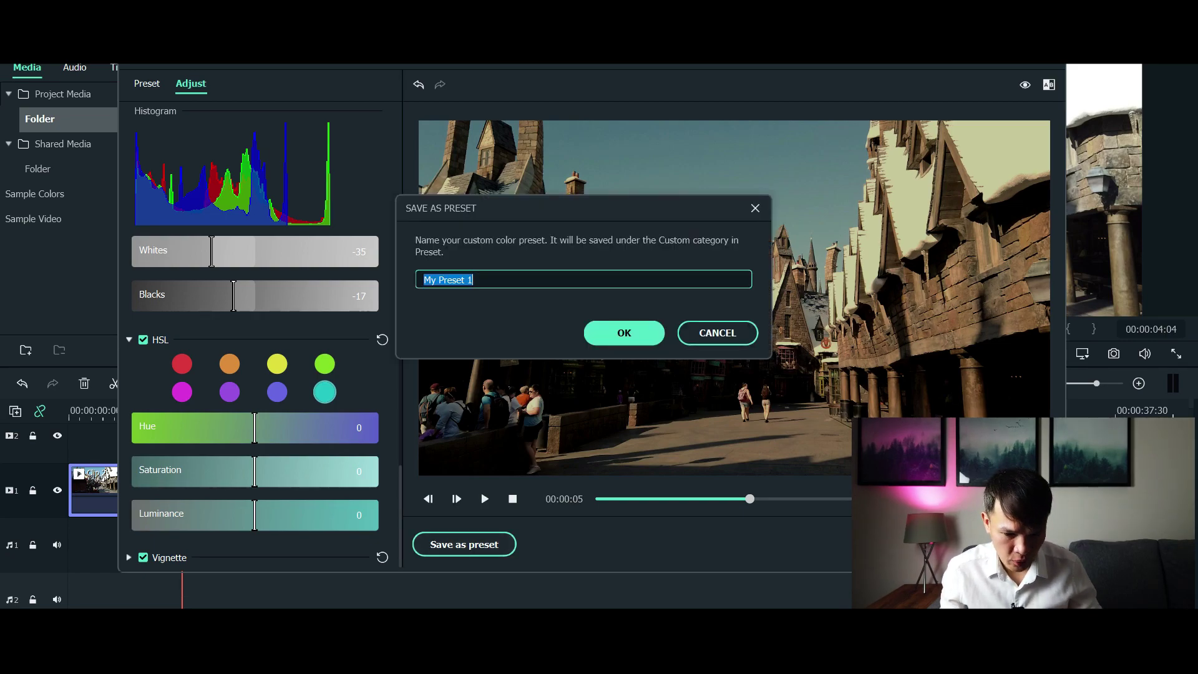
Step: Name the custom colour preset 'Harry Potter' and save it
text(hA)
key(BackSpace)
key(BackSpace)
text(Harry Potter)
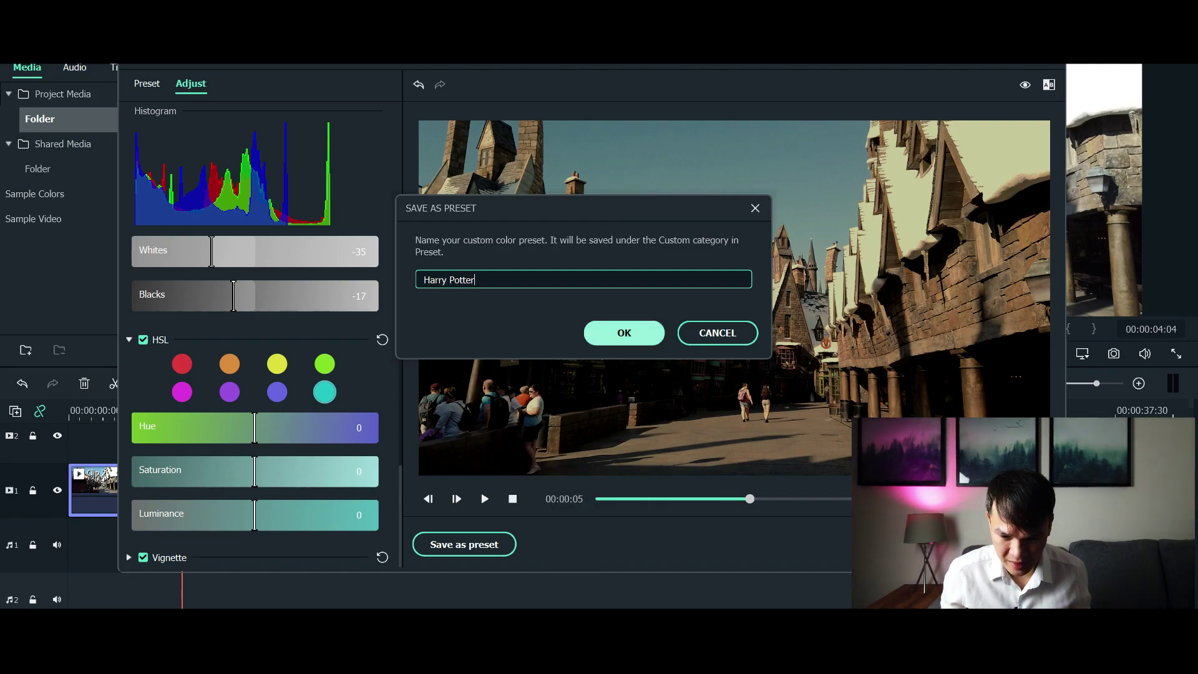
click(624, 332)
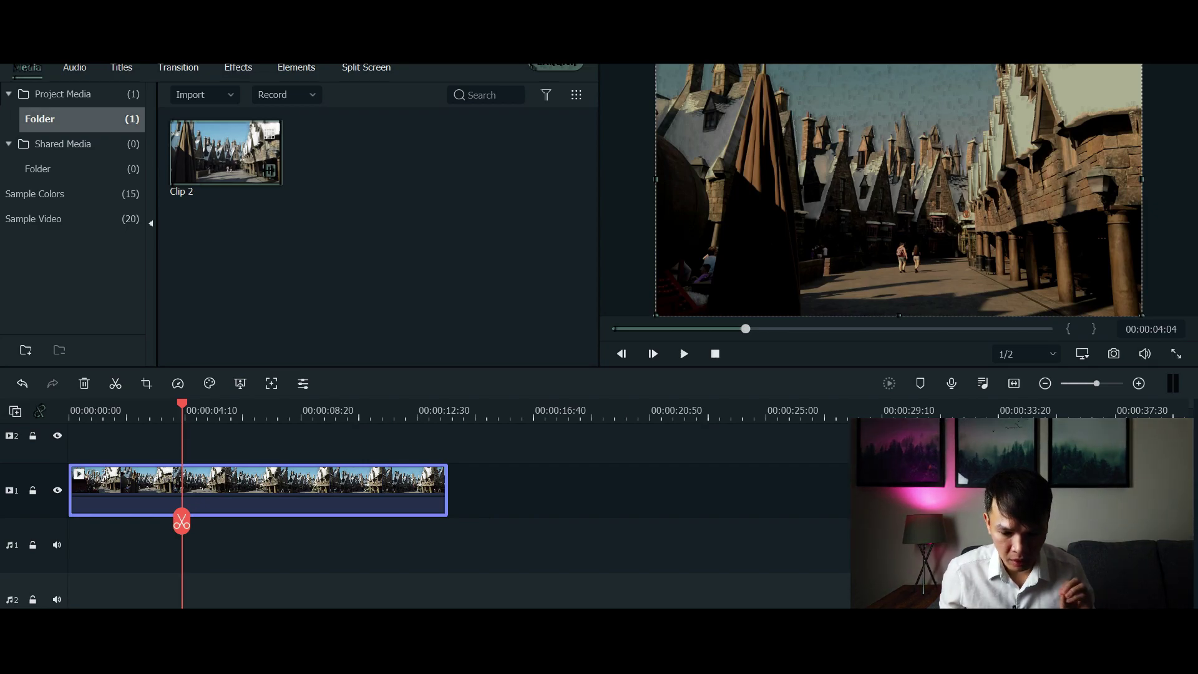
Step: Paste a second copy of Clip 2 near 16 seconds and open its editing settings
key(ctrl+v)
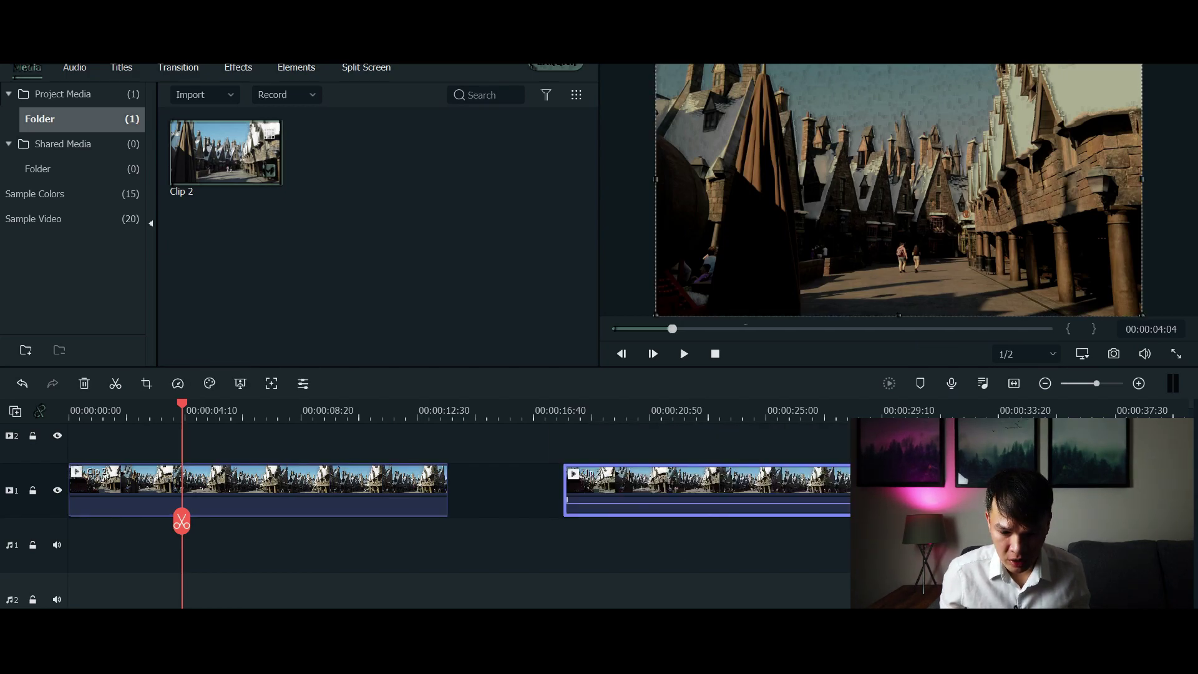
double_click(568, 490)
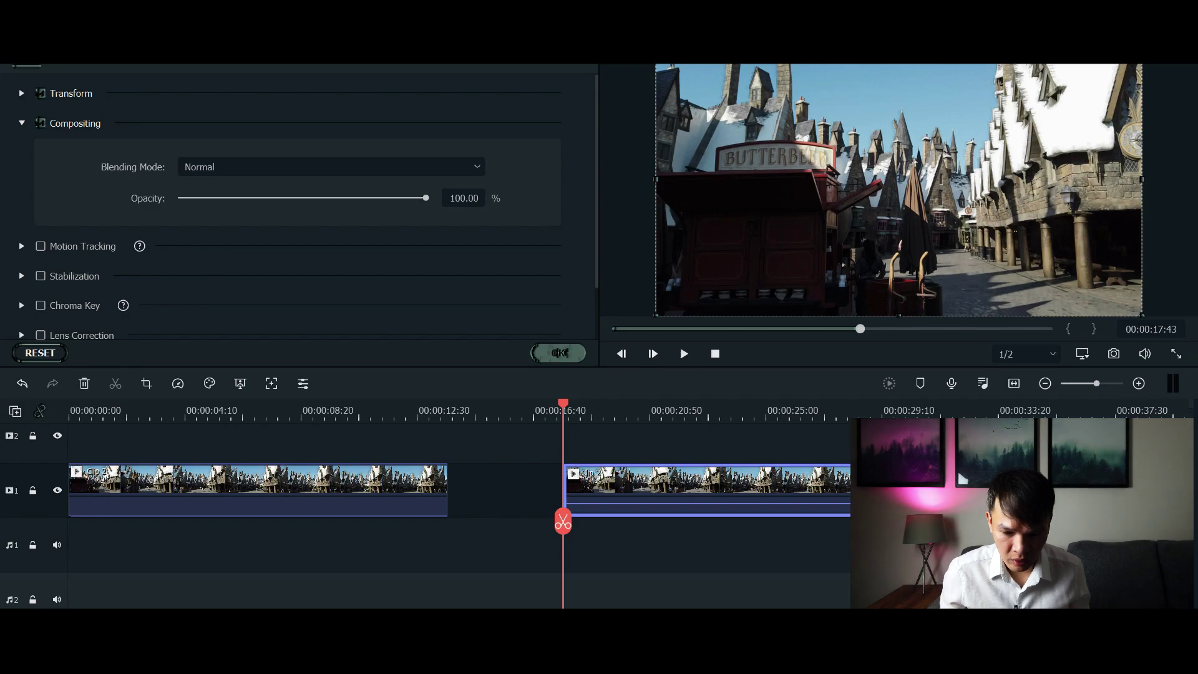
click(209, 383)
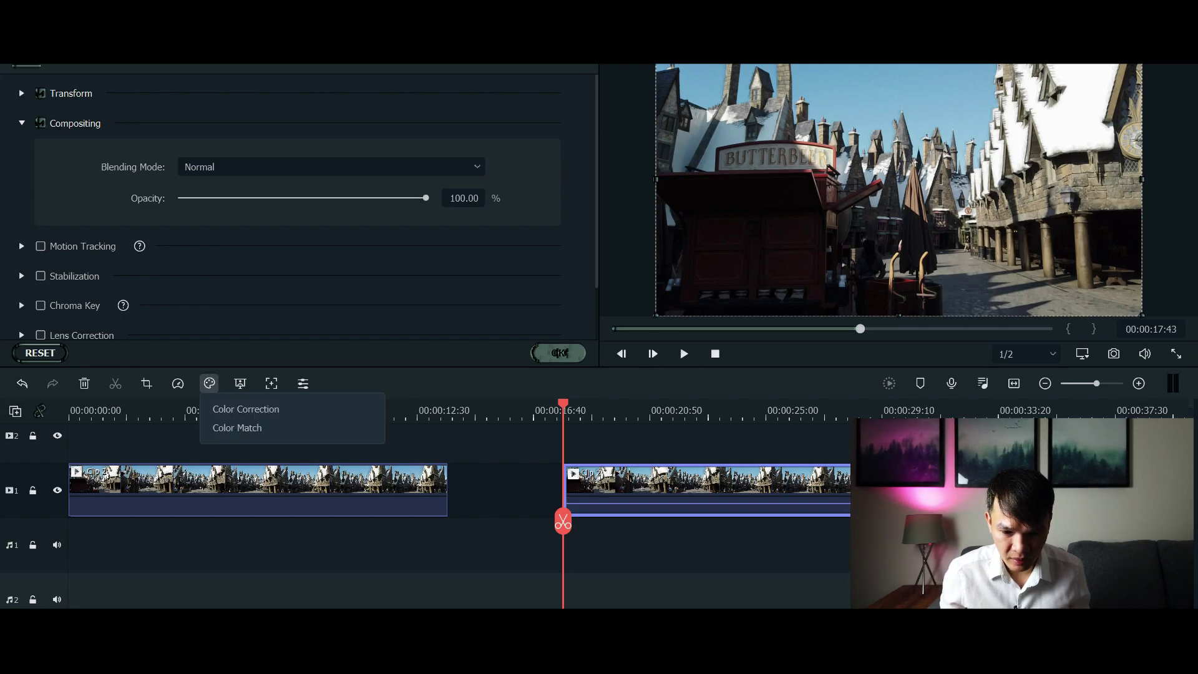
key(Escape)
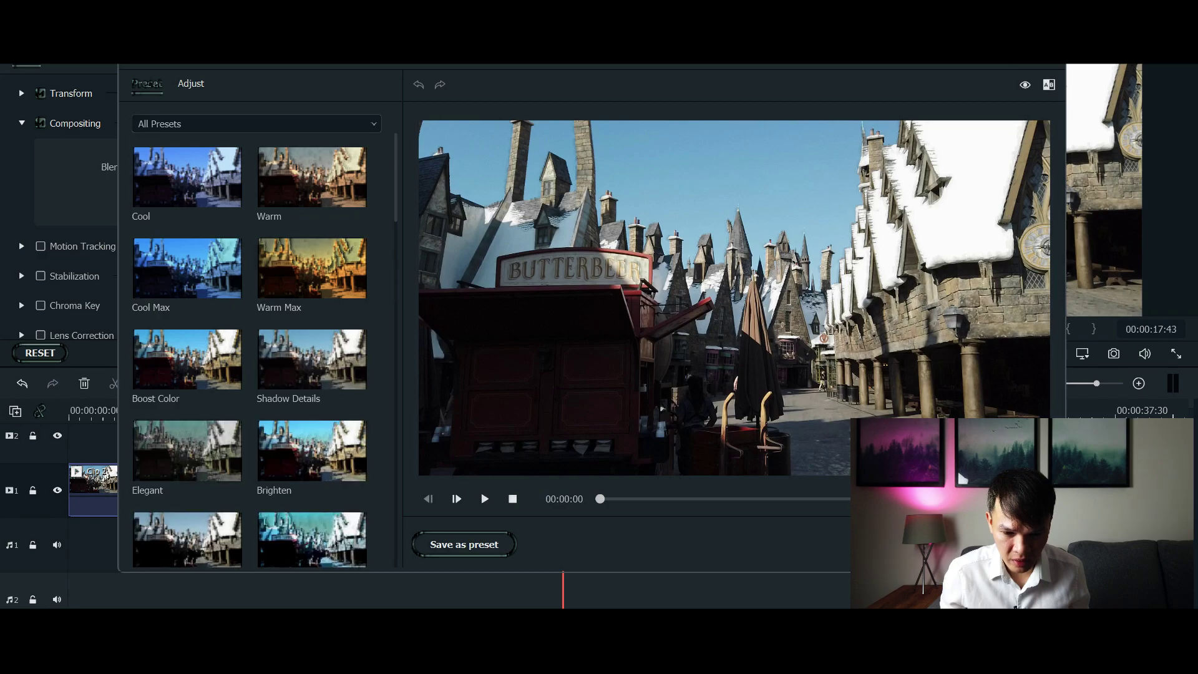
Step: Filter presets to Custom and apply the Harry Potter preset to the second clip
click(256, 124)
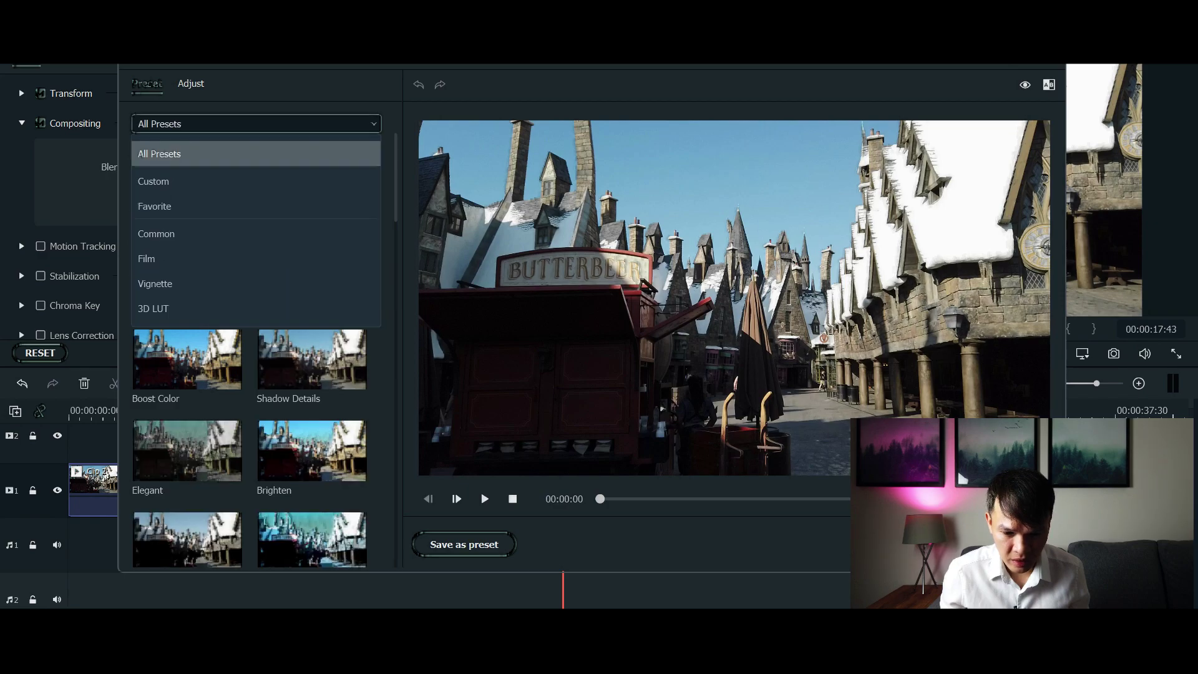
click(152, 181)
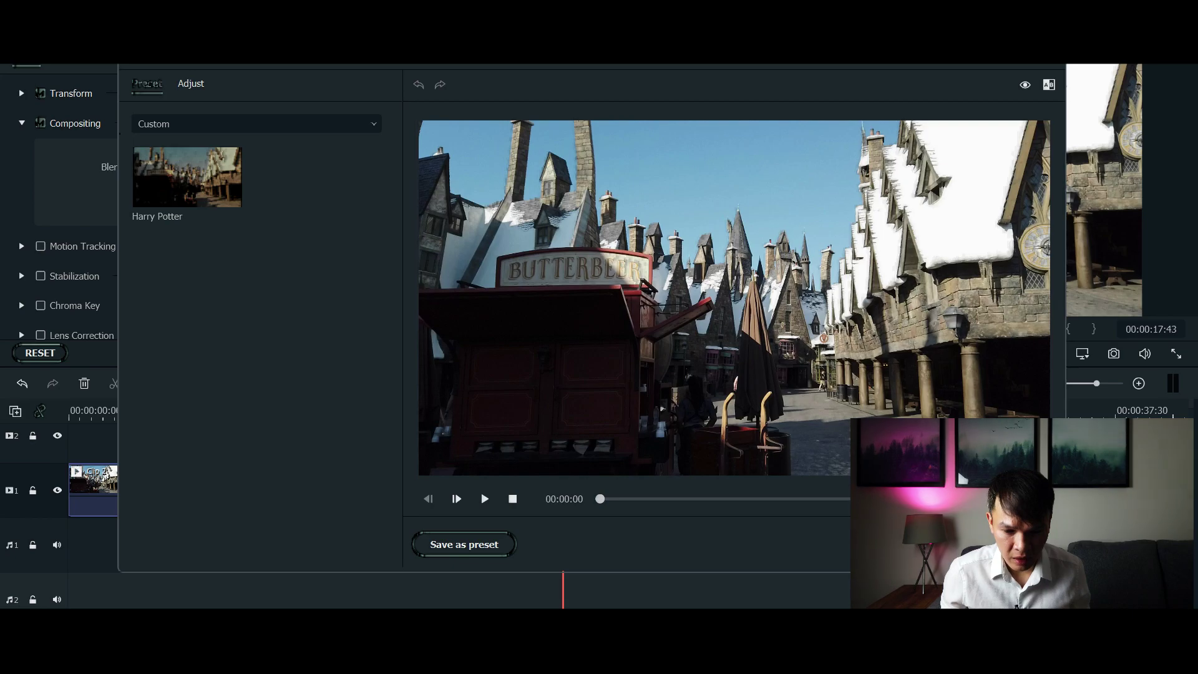
click(187, 177)
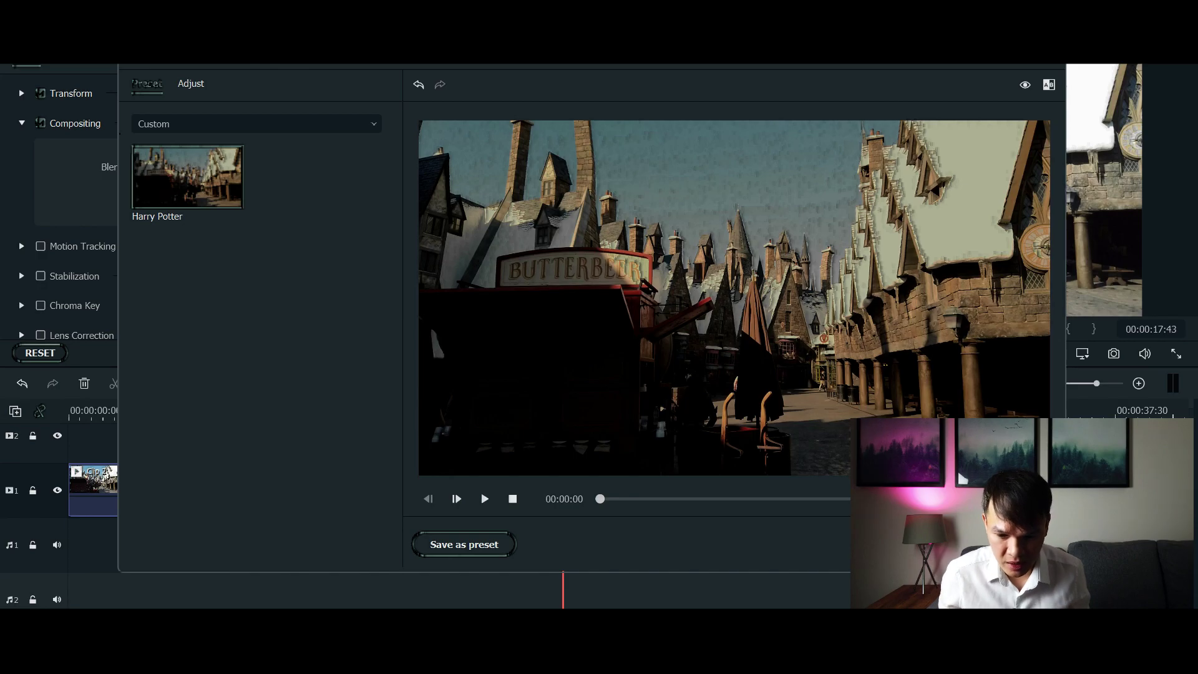
key(Return)
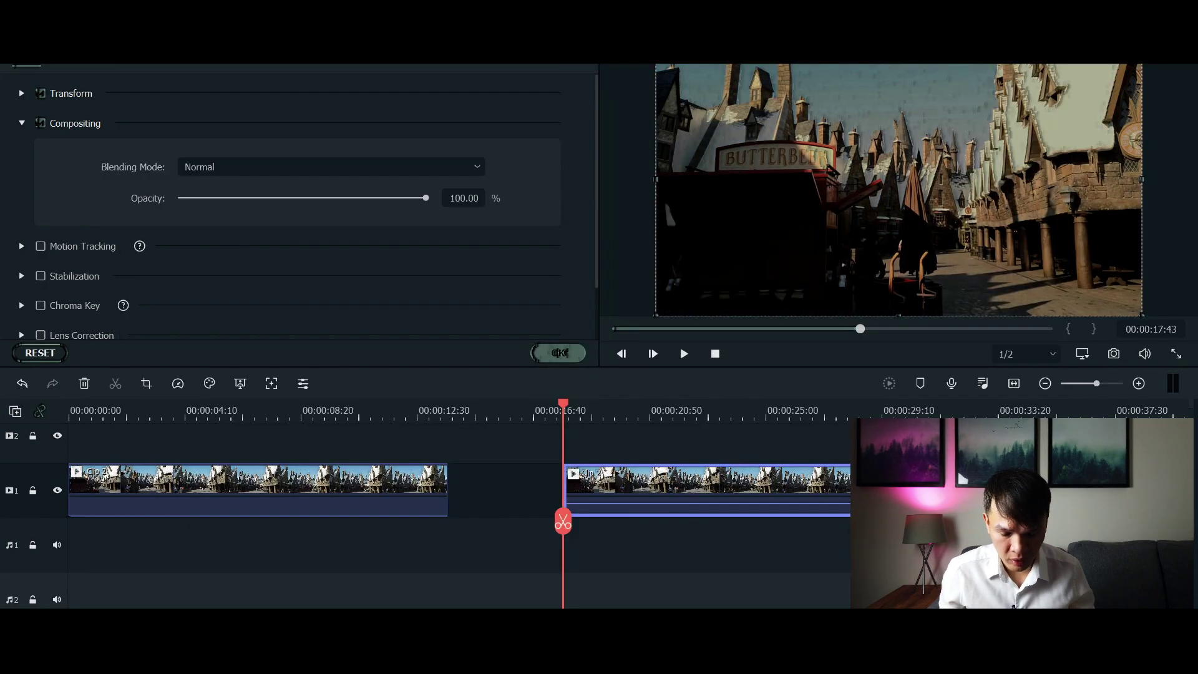